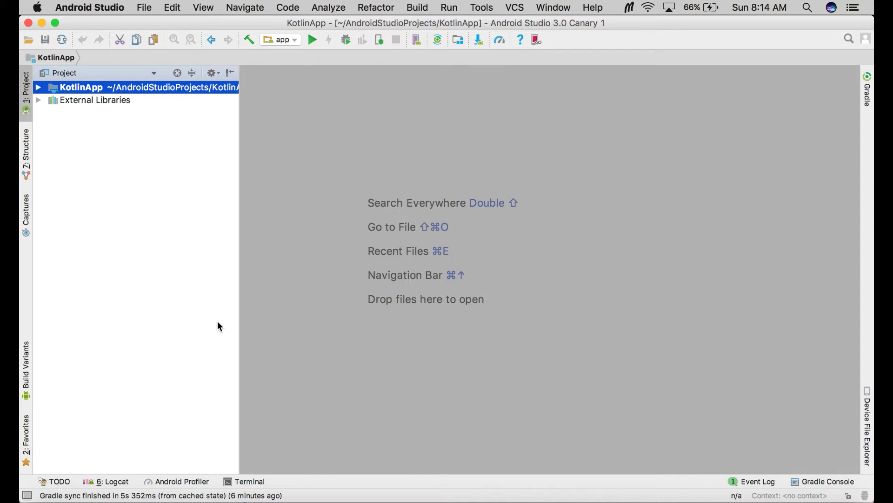
Open app/build.gradle from the KotlinApp project tree in the editor.
left_click(38, 87)
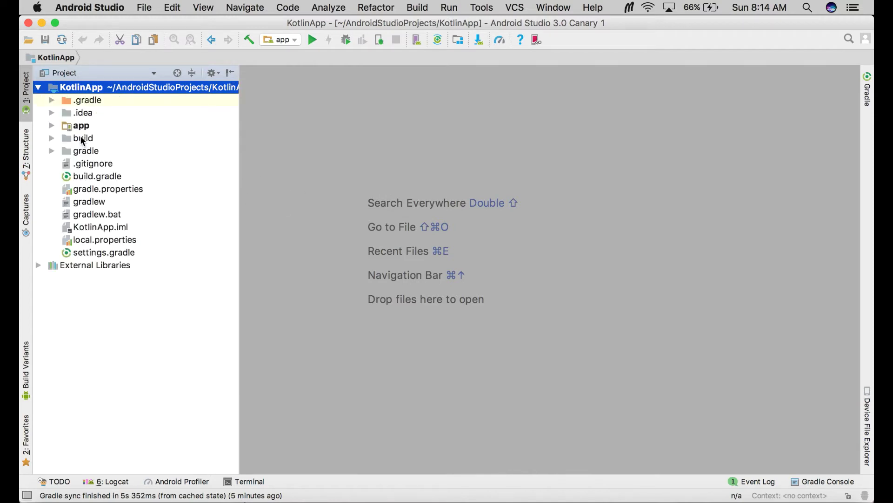
left_click(52, 126)
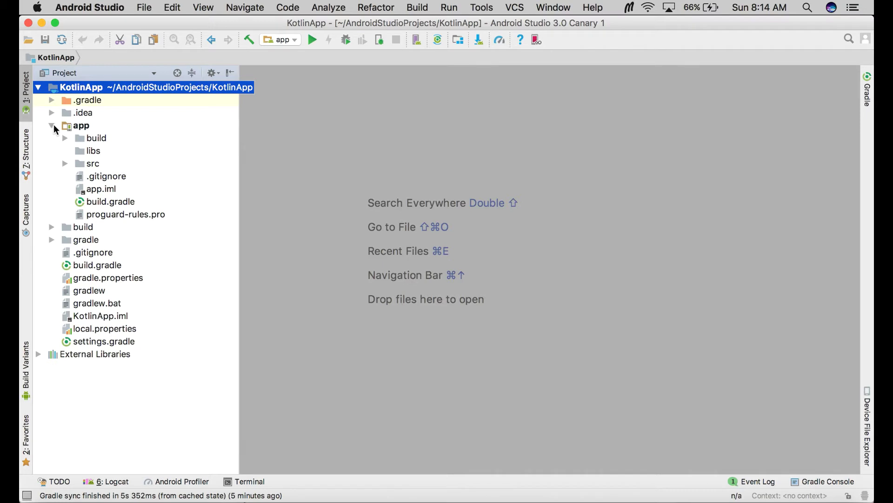
left_click(112, 204)
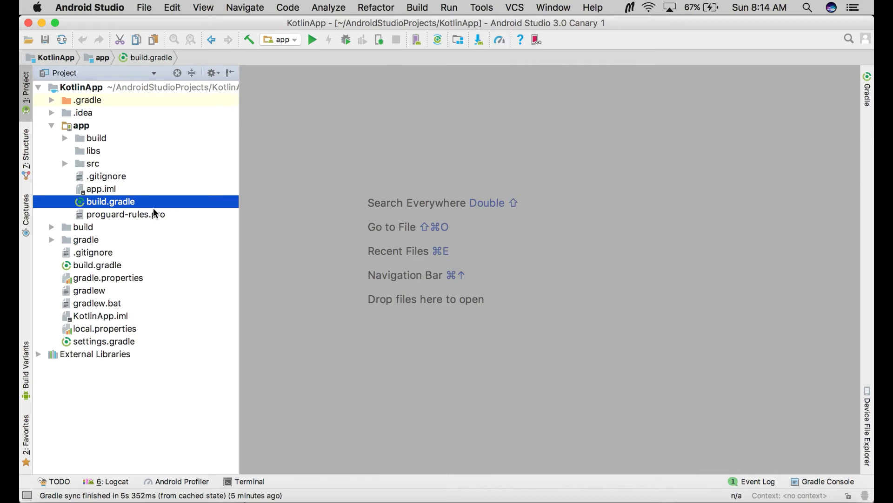
double_click(107, 202)
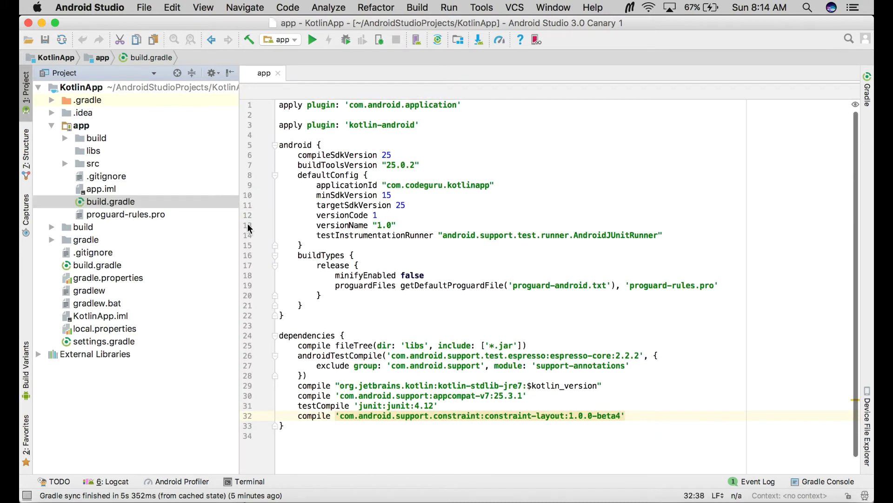
scroll(491, 390, "down", 2)
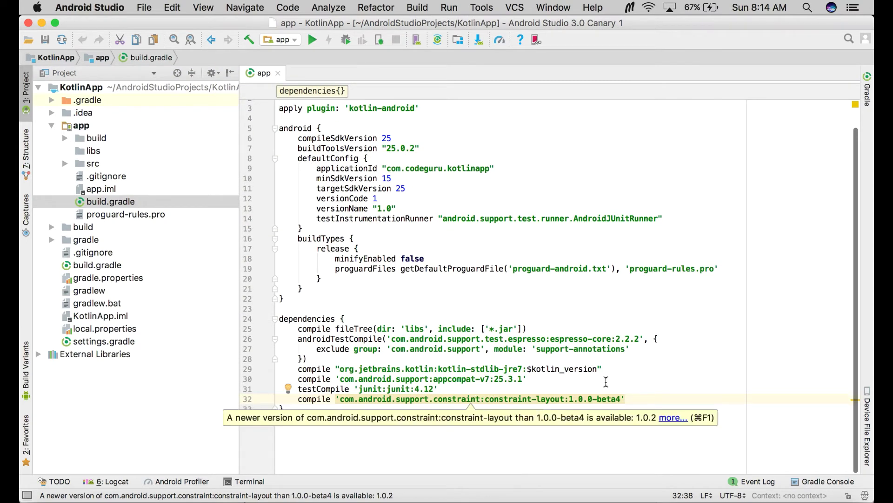
left_click(689, 497)
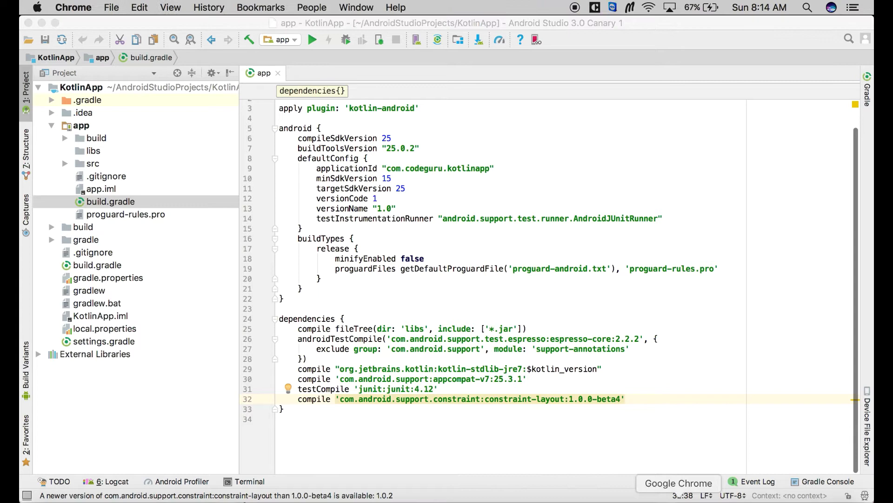
scroll(492, 379, "down", 3)
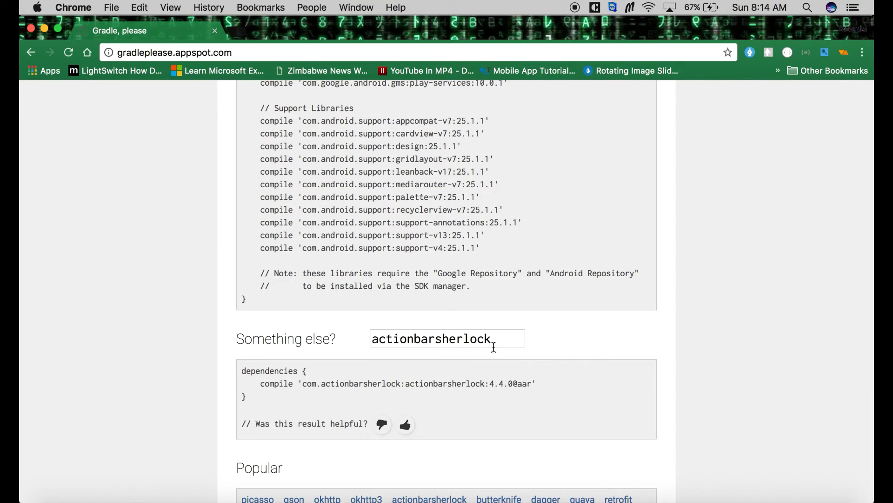
Erase the old actionbarsherlock search from the Gradle, please library field.
left_click_drag(492, 336, 231, 308)
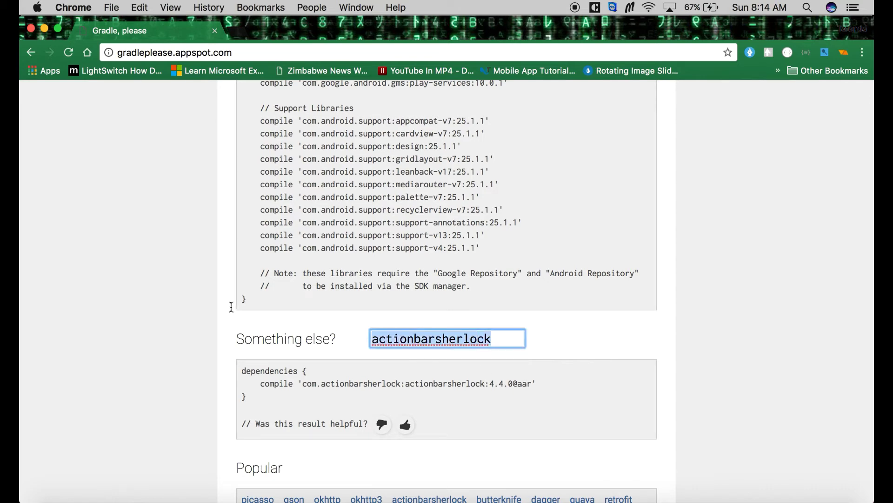
key("BackSpace")
scroll(658, 198, "up", 3)
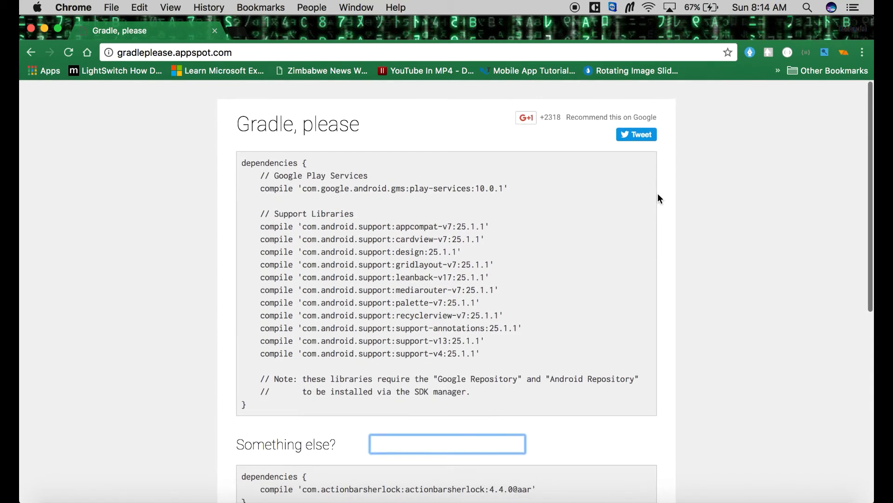
scroll(630, 441, "down", 4)
scroll(630, 441, "down", 1)
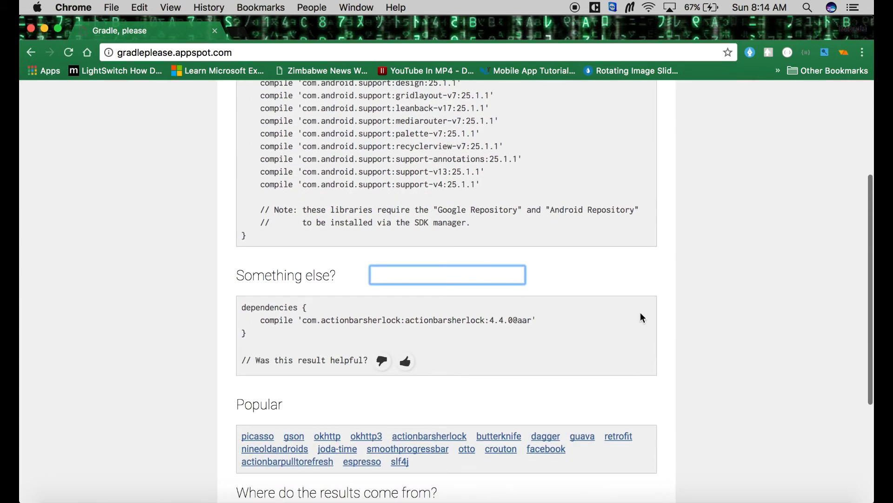
scroll(640, 314, "up", 2)
scroll(640, 312, "up", 2)
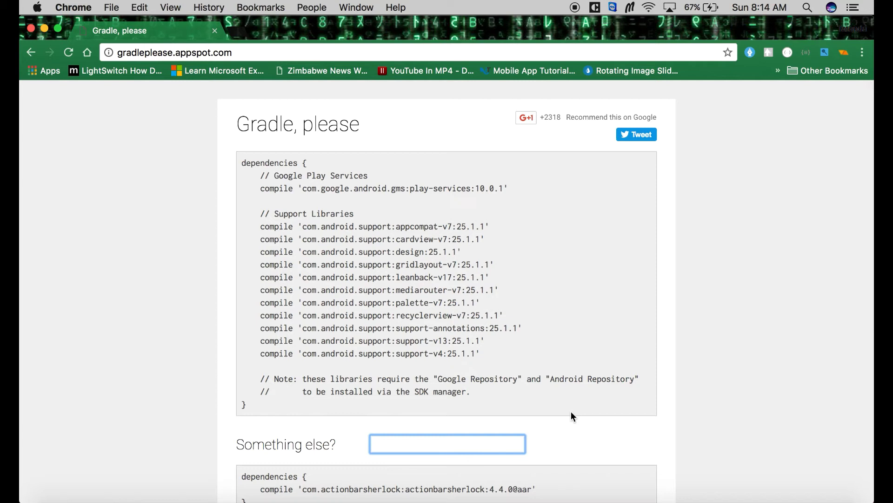
scroll(550, 395, "down", 3)
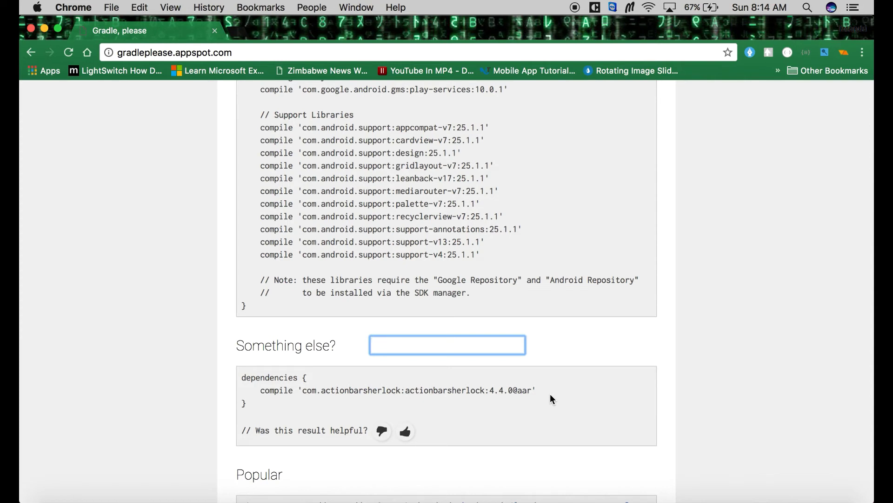
type("vo")
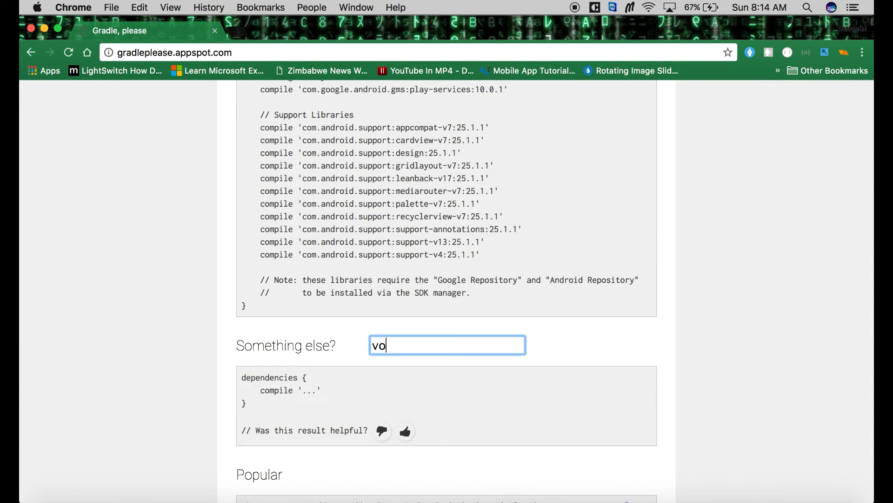
type("lley")
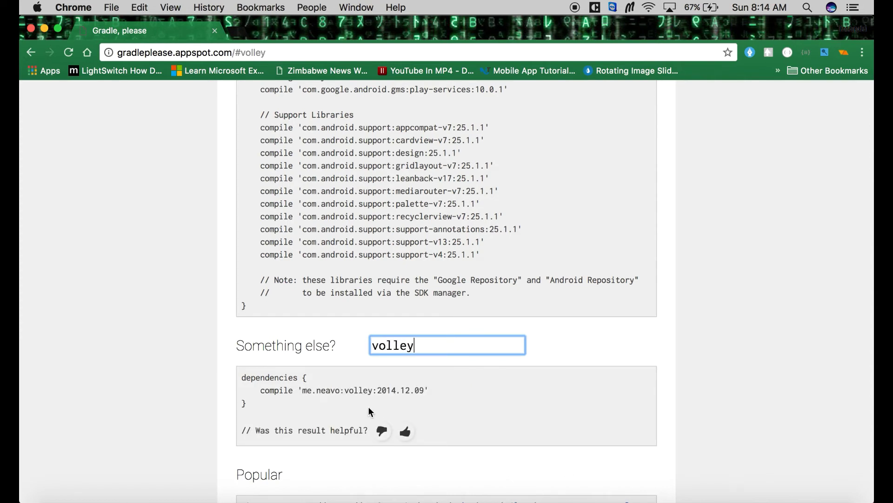
Copy the volley result line compile 'me.neavo:volley:2014.12.09' for use in Android Studio.
left_click_drag(259, 390, 434, 390)
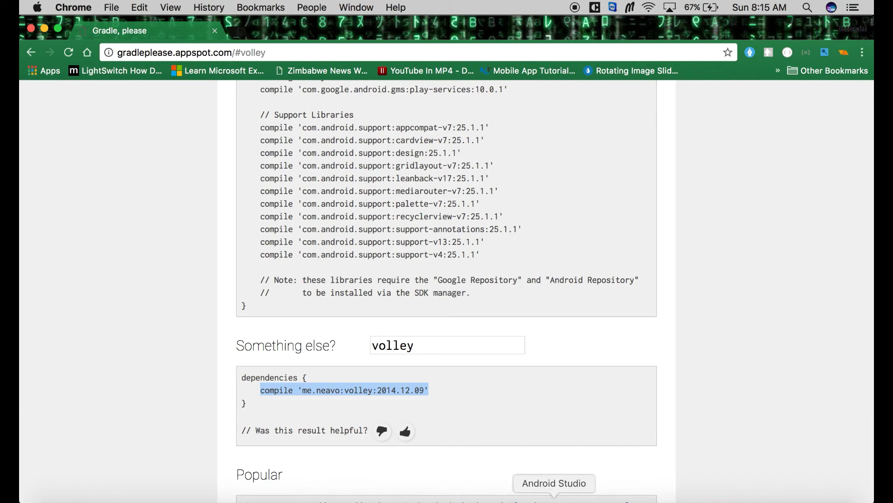
left_click(627, 500)
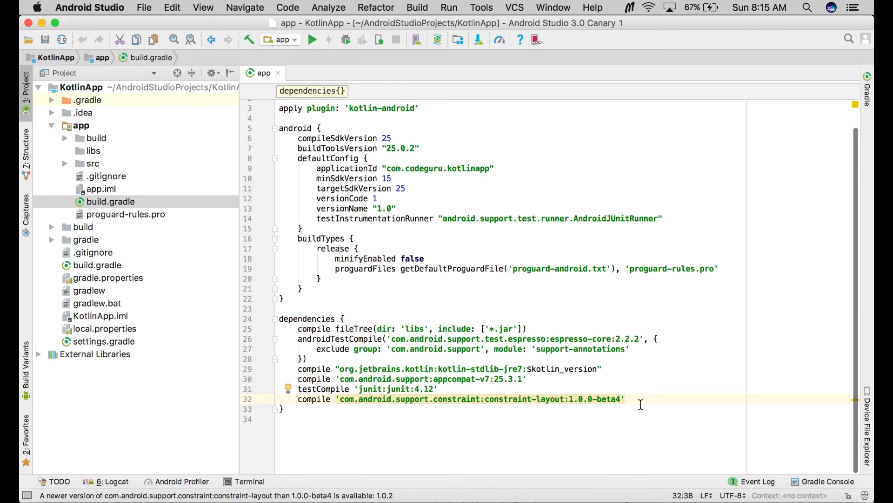
Paste compile 'me.neavo:volley:2014.12.09' on a new line after the constraint-layout dependency.
left_click(636, 399)
key("Return")
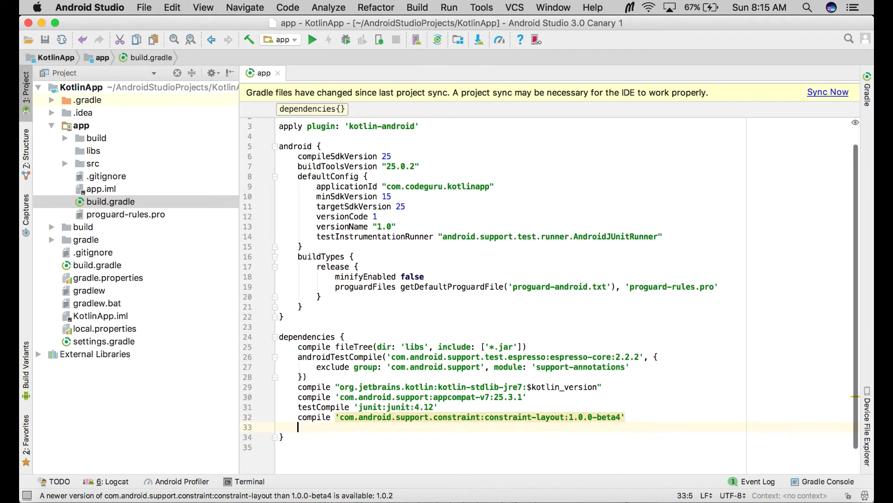
type("compile 'me.neavo:volley:2014.12.09'")
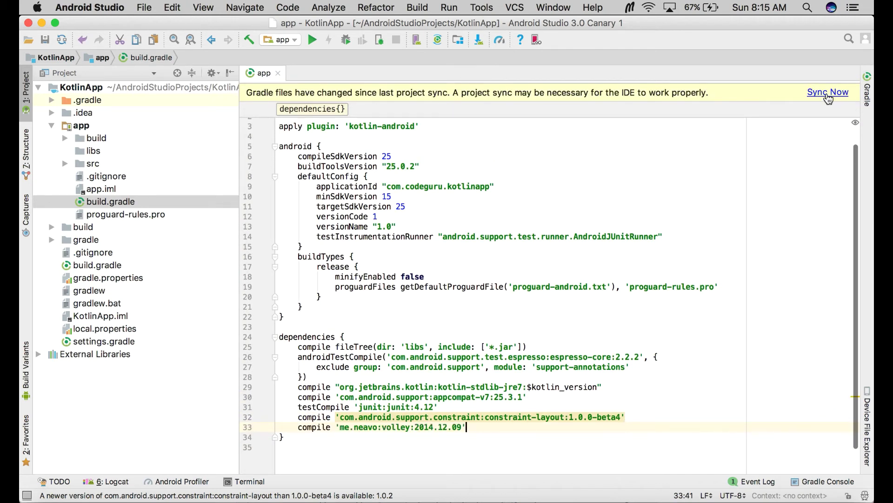
Sync KotlinApp with the updated Gradle files via Sync Now and let the build finish.
left_click(828, 93)
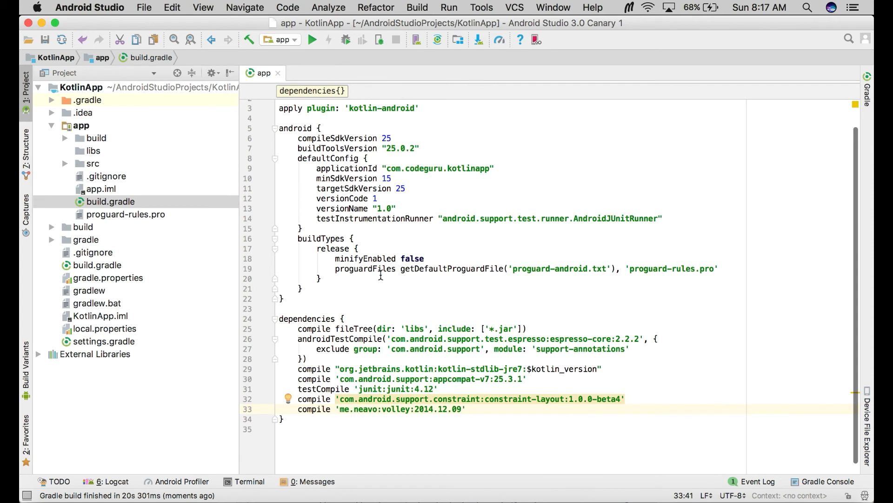
scroll(381, 277, "down", 1)
scroll(397, 230, "up", 2)
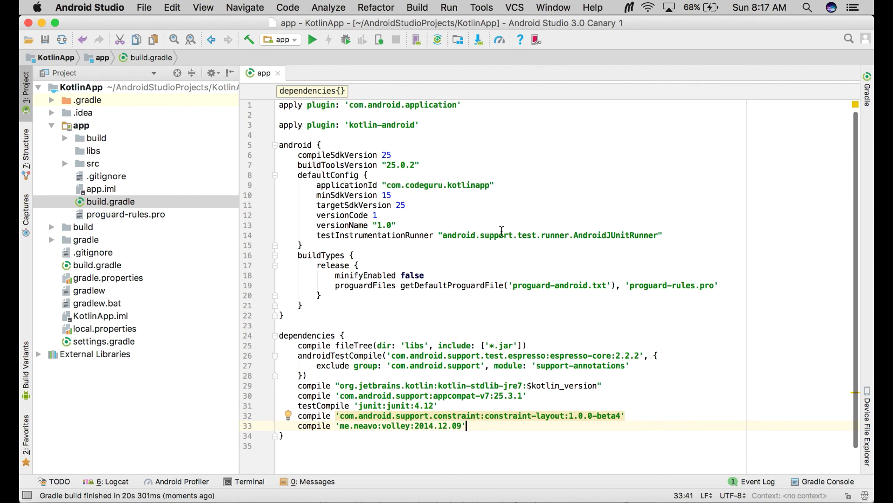
left_click(545, 203)
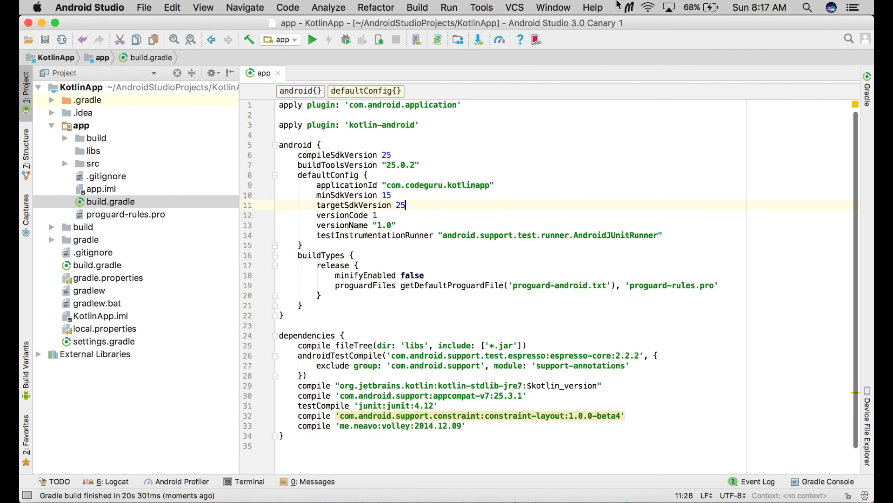